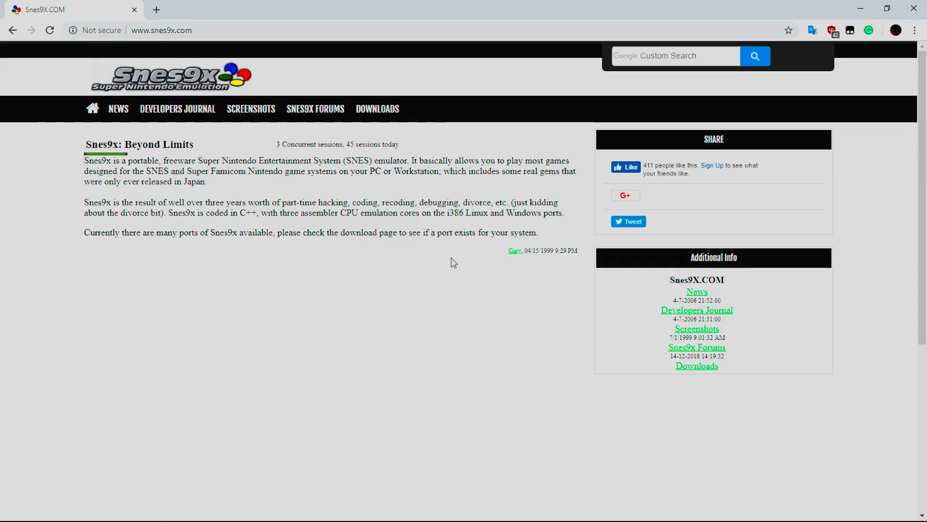
key(alt+Tab)
key(alt+Tab)
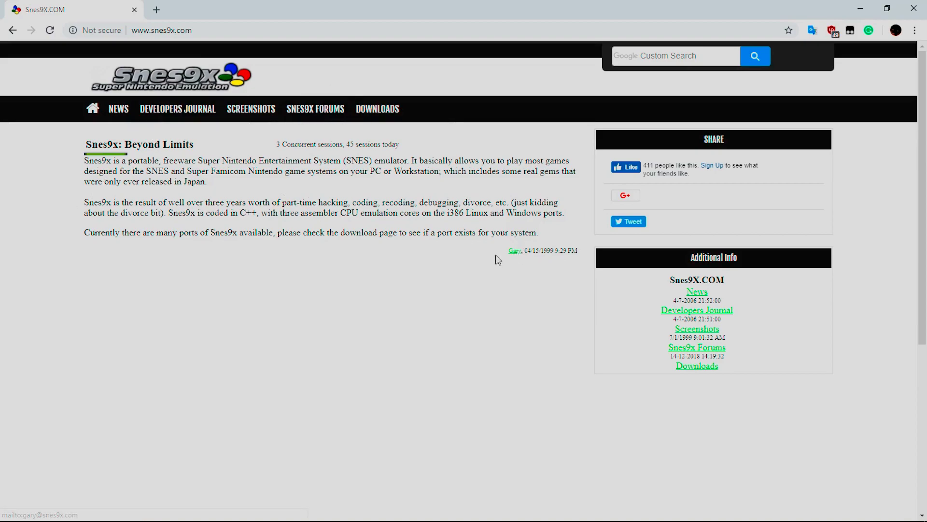
drag(578, 250, 528, 251)
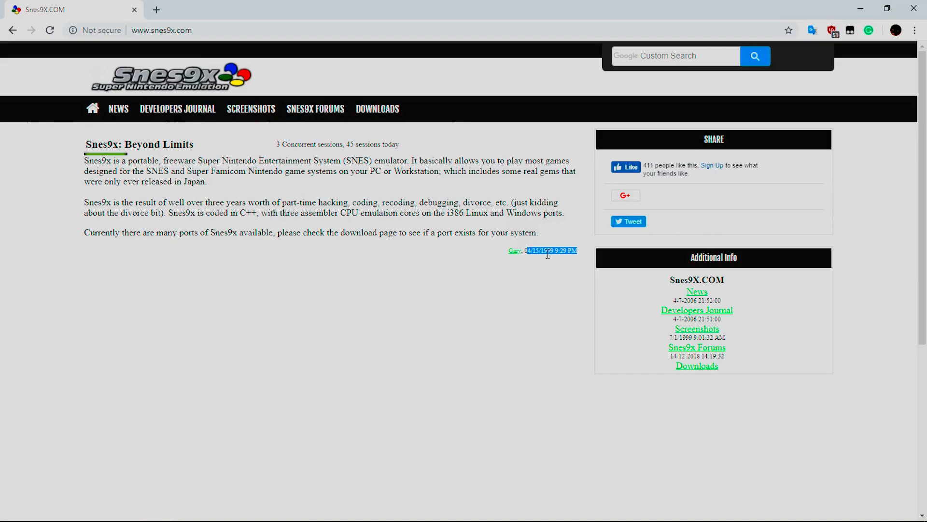
click(258, 277)
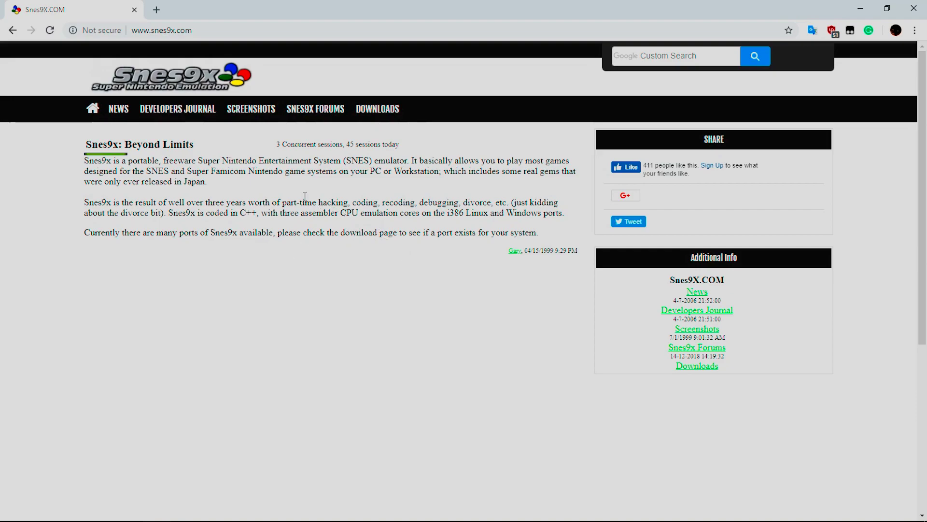
Open the Snes9x site's Downloads page to view its list of mirrors.
click(377, 110)
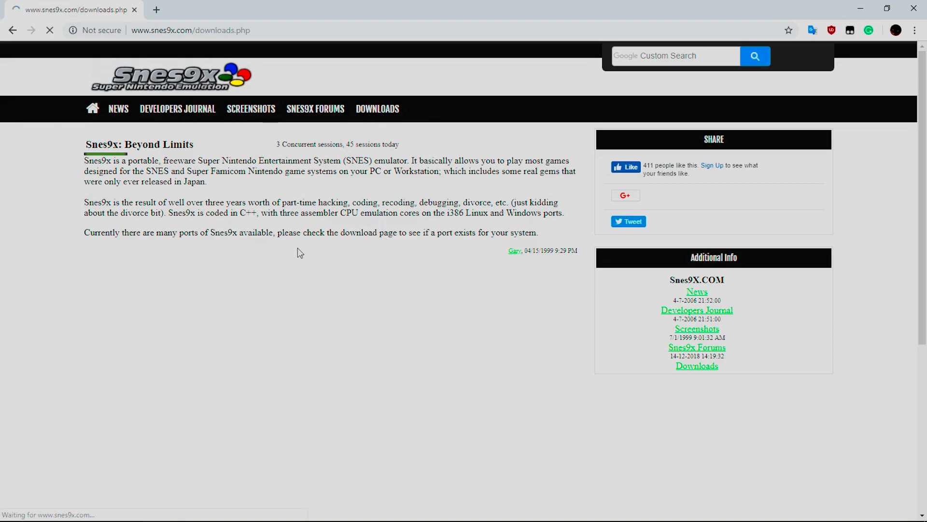
click(10, 32)
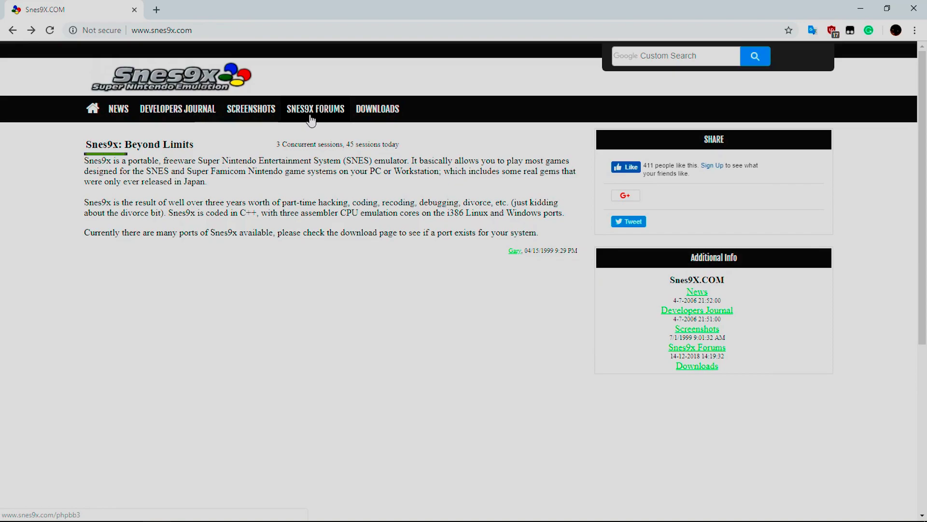
mouse_move(52, 514)
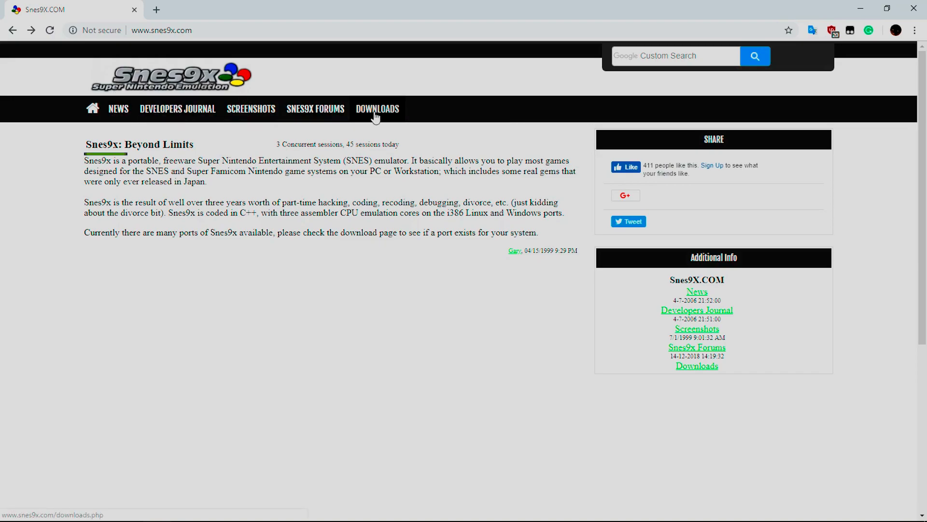
click(378, 115)
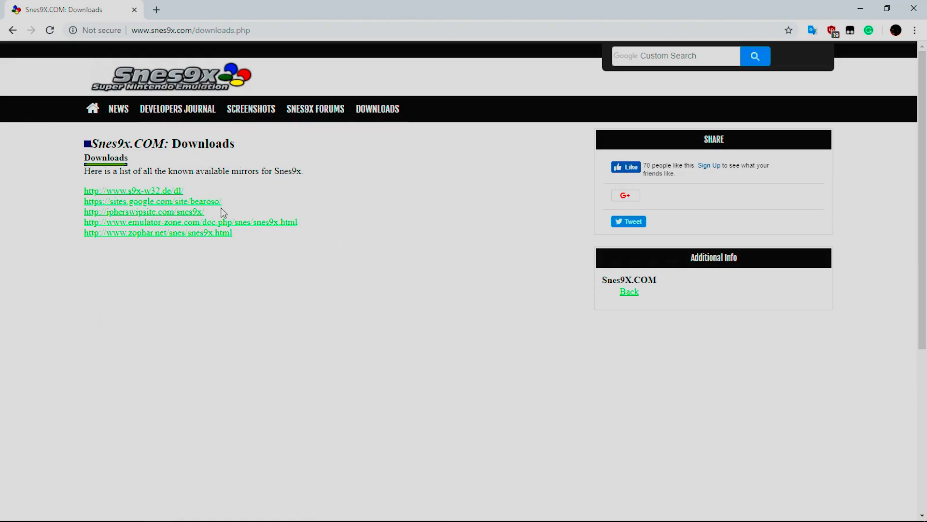
Open the Snes9x Forums and look through the board index.
click(315, 118)
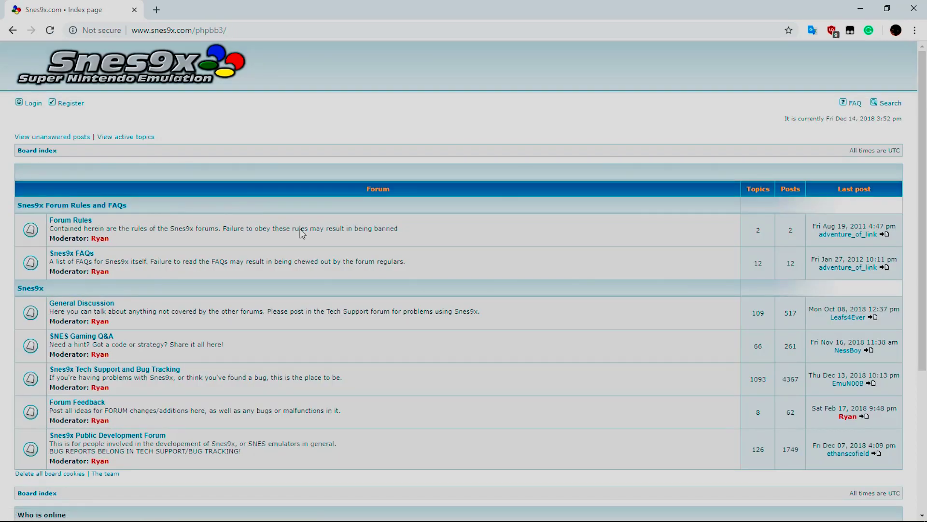
scroll(299, 228, down, 4)
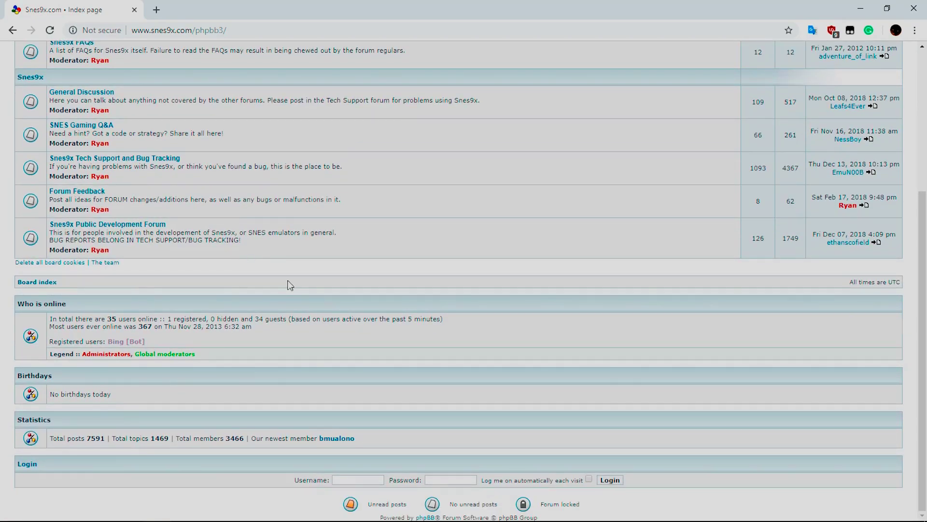
scroll(316, 305, up, 4)
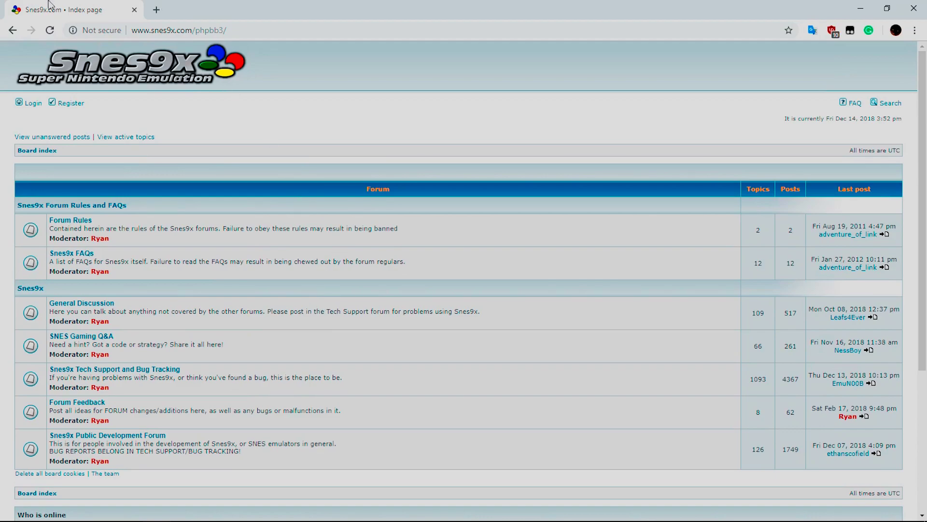
Switch to the Snes9x emulator and review its commands for loading games, recent games and saved positions.
mouse_move(160, 519)
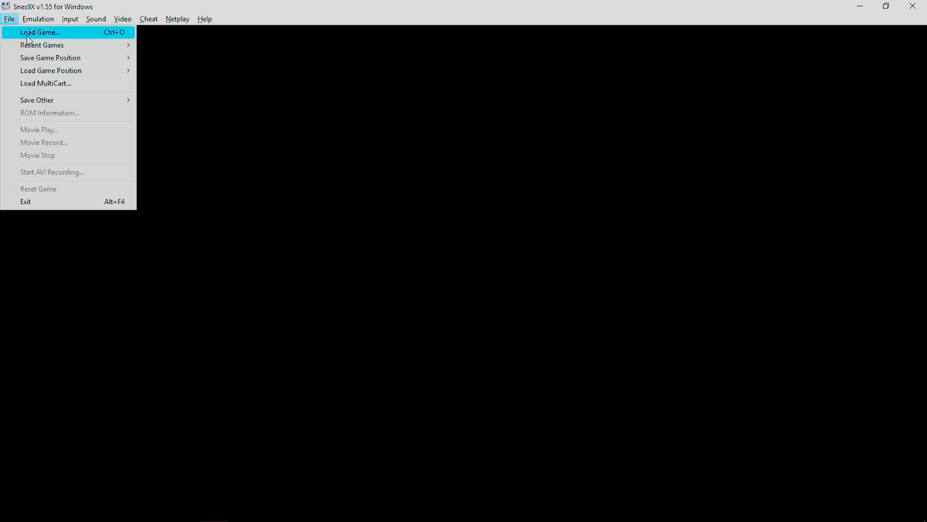
click(41, 34)
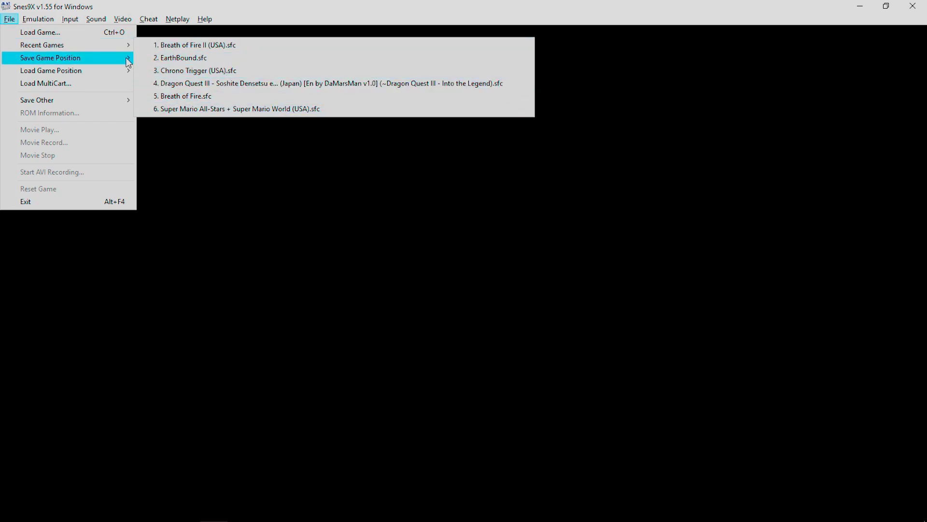
mouse_move(128, 63)
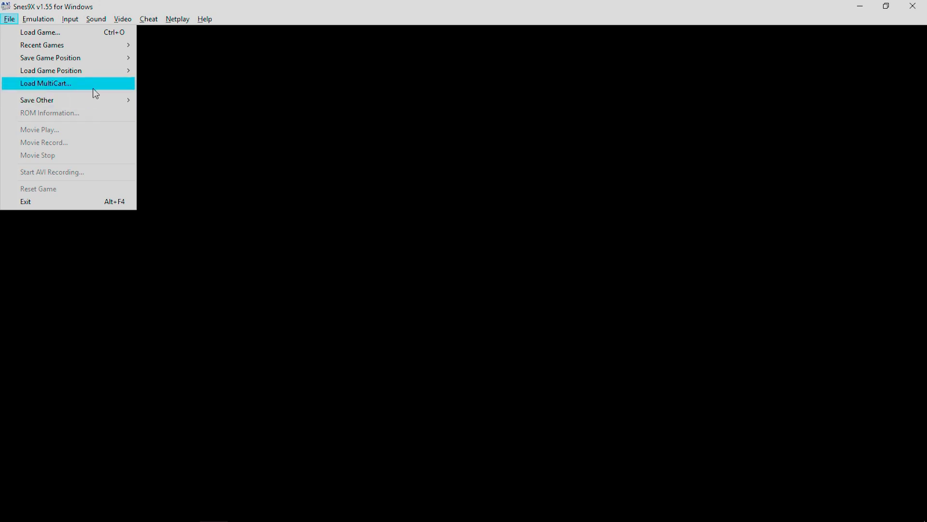
mouse_move(107, 100)
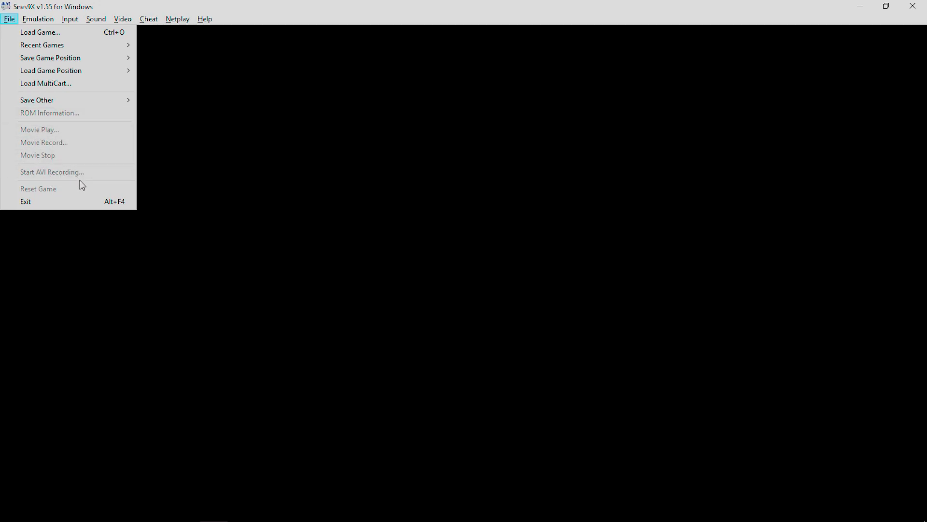
Review the emulation settings and close them without making changes.
mouse_move(39, 19)
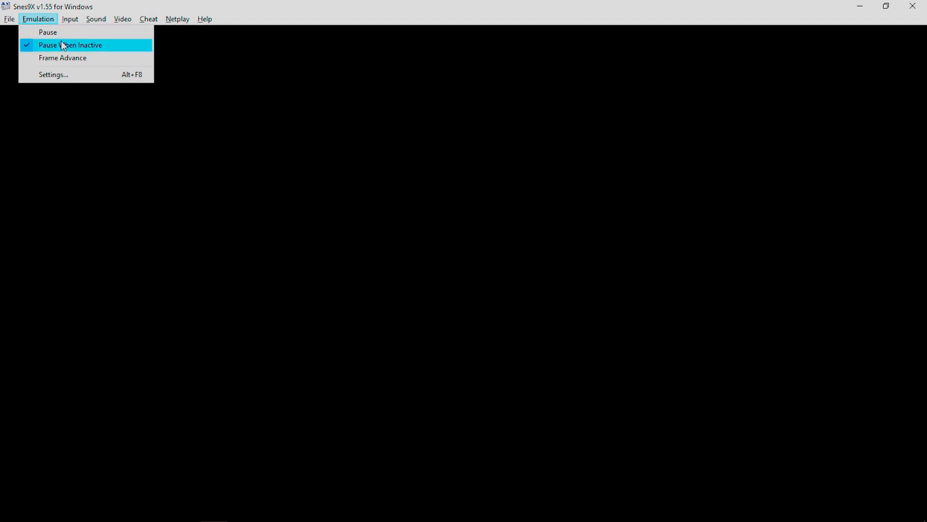
click(95, 74)
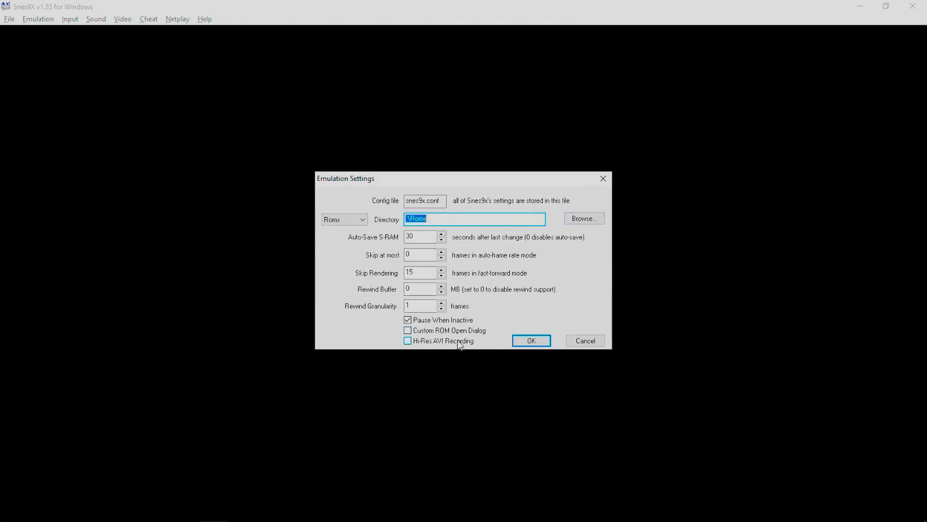
click(604, 178)
Review the video options and the display configuration, including output image processing, and close the settings.
click(96, 18)
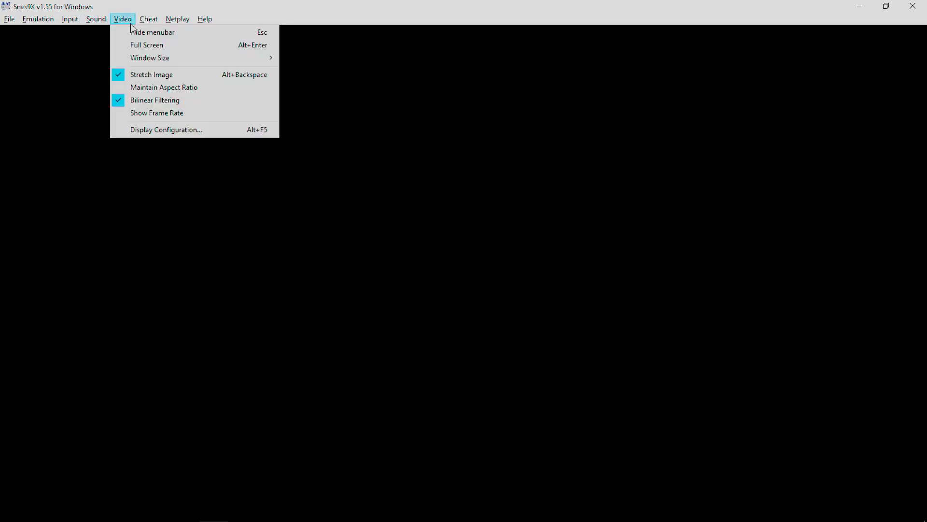
mouse_move(106, 38)
mouse_move(144, 56)
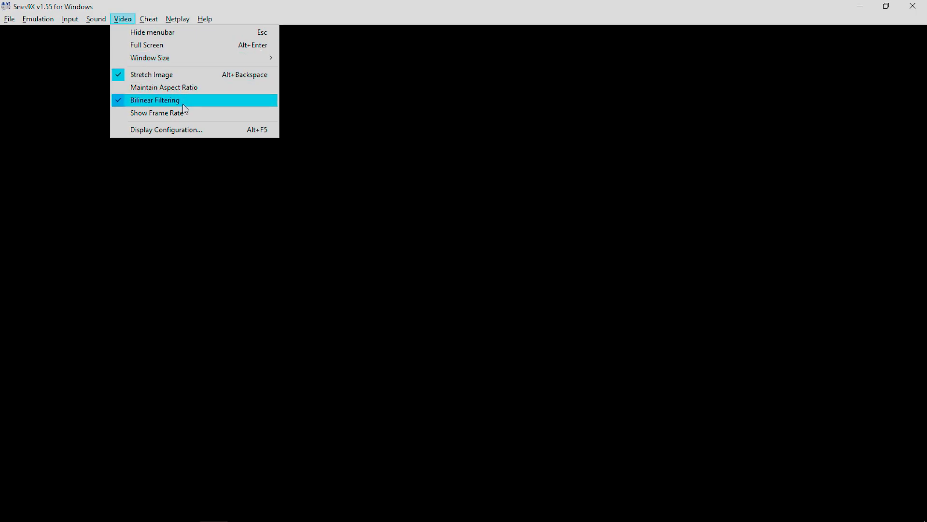
click(190, 129)
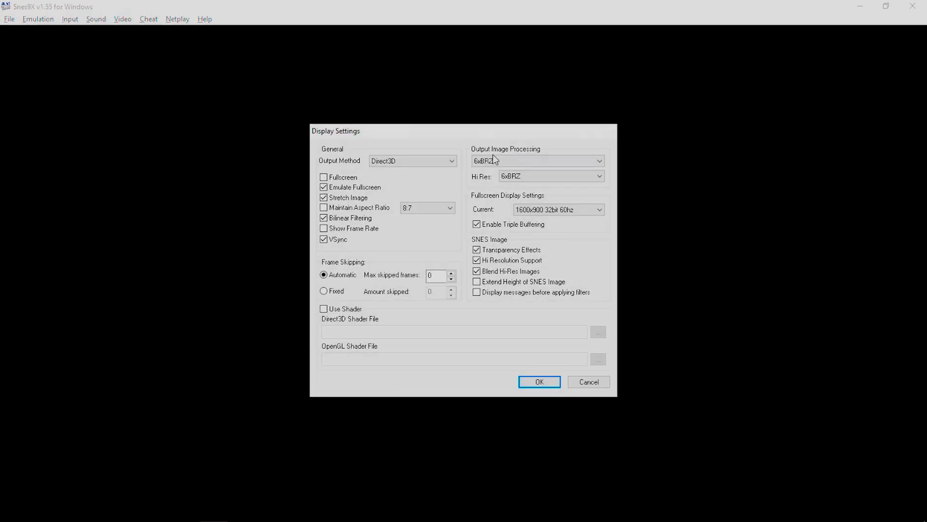
drag(459, 129, 450, 77)
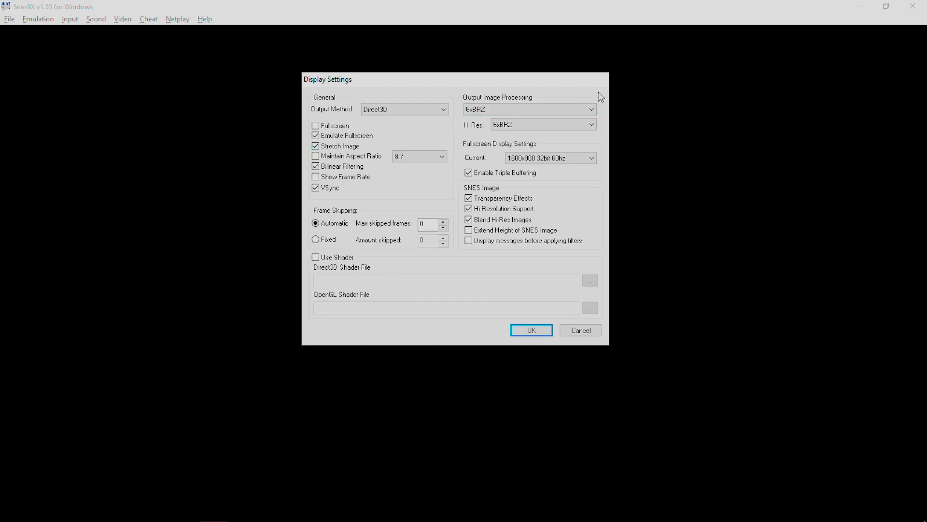
click(582, 124)
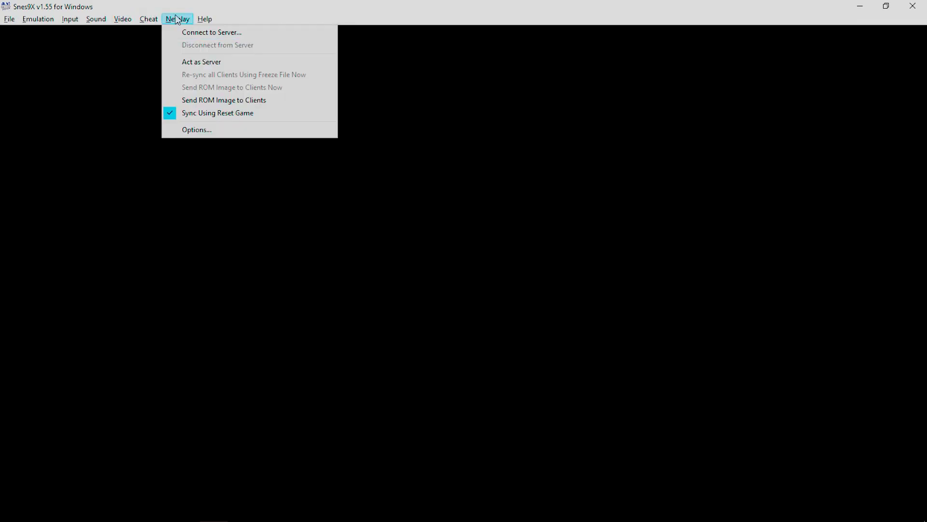
Load EarthBound.sfc from the recently played games.
mouse_move(122, 21)
mouse_move(178, 20)
mouse_move(6, 20)
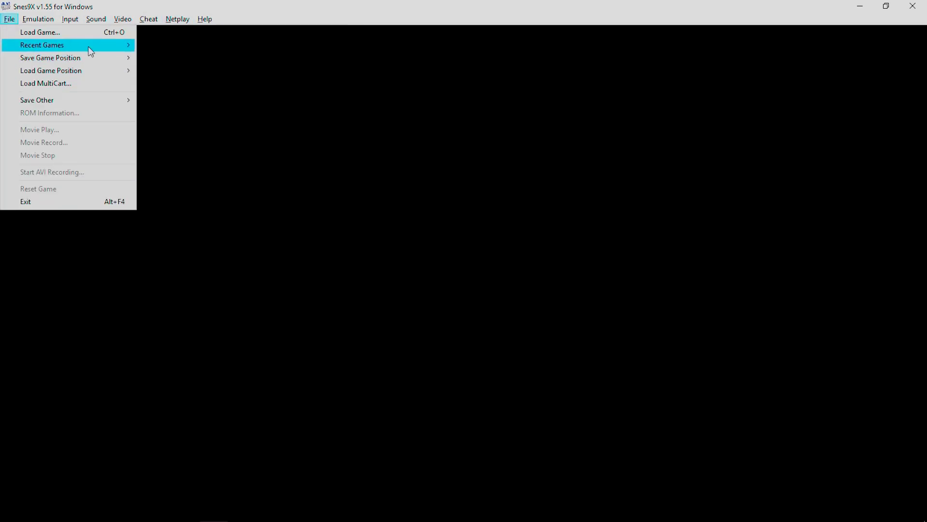
mouse_move(89, 49)
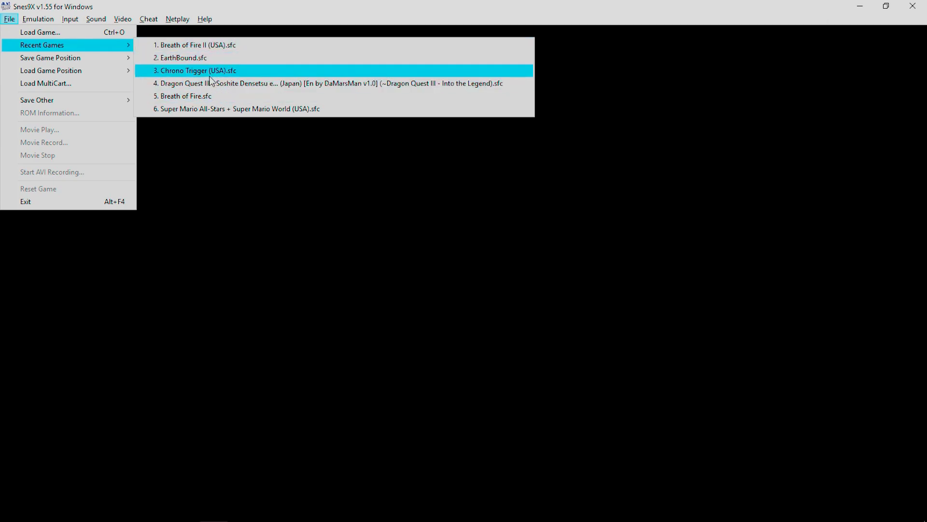
click(206, 59)
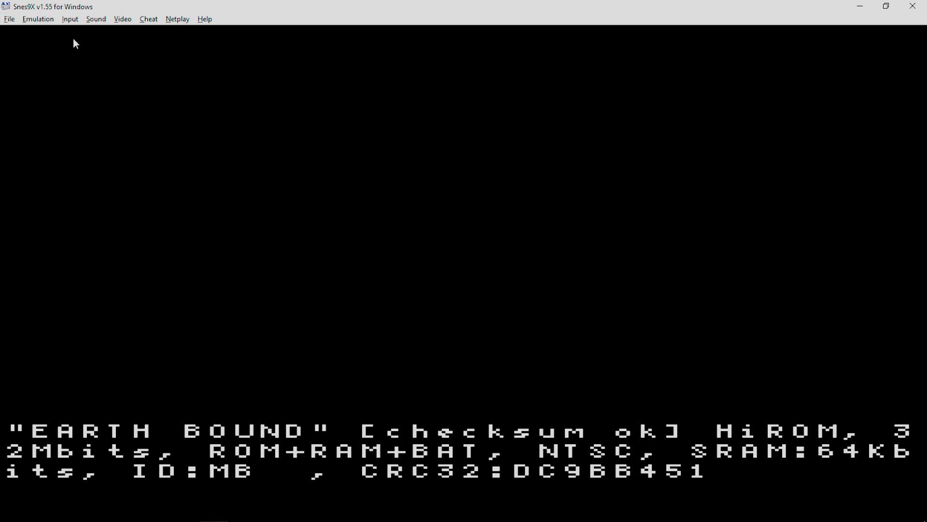
Switch the emulator to full screen and continue the first EarthBound save file, Ness.
click(38, 19)
click(133, 165)
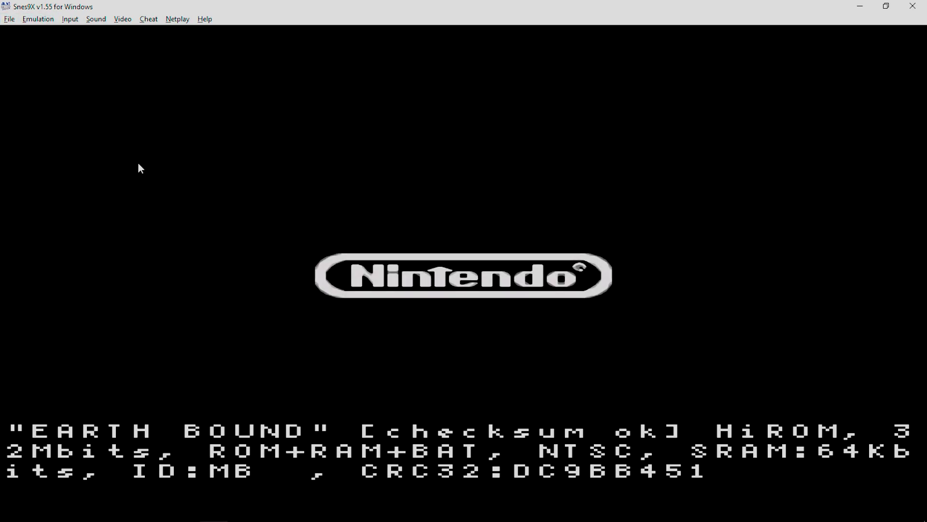
click(123, 19)
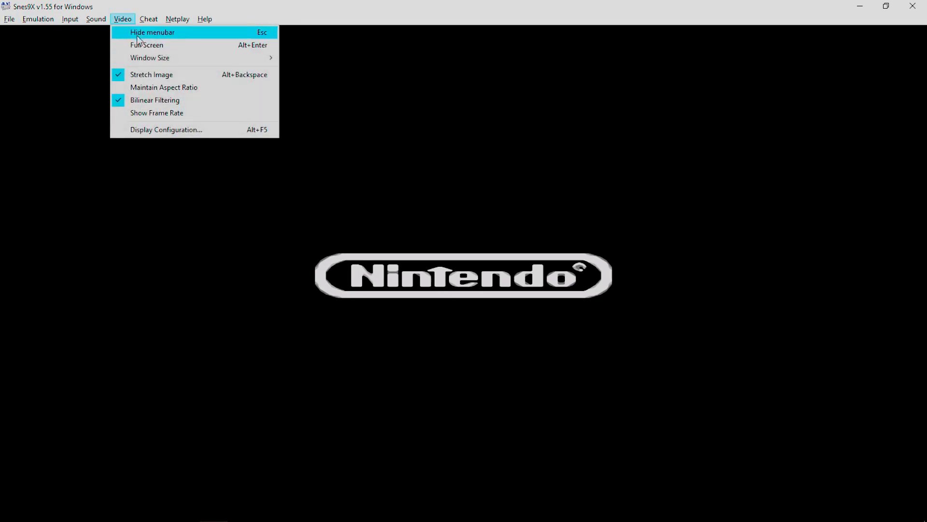
click(11, 74)
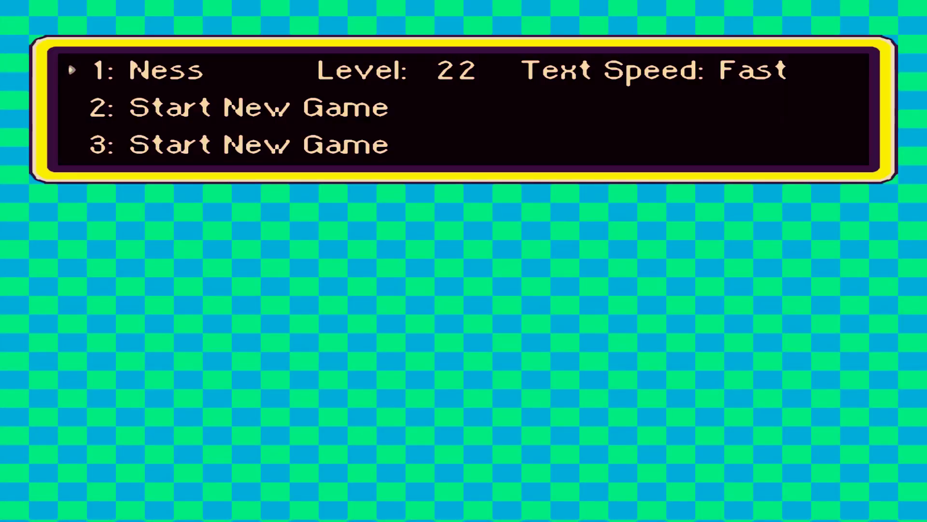
key(Return)
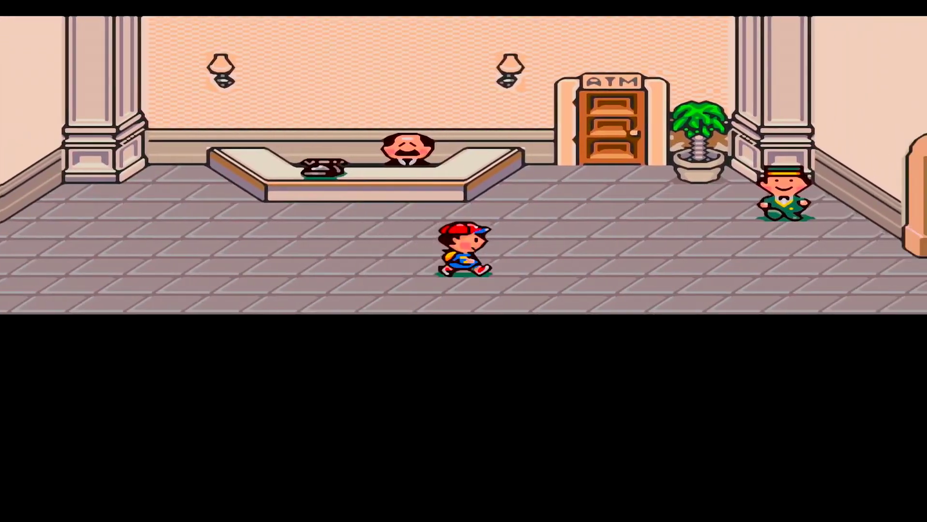
key(Left)
key(Right)
key(Up)
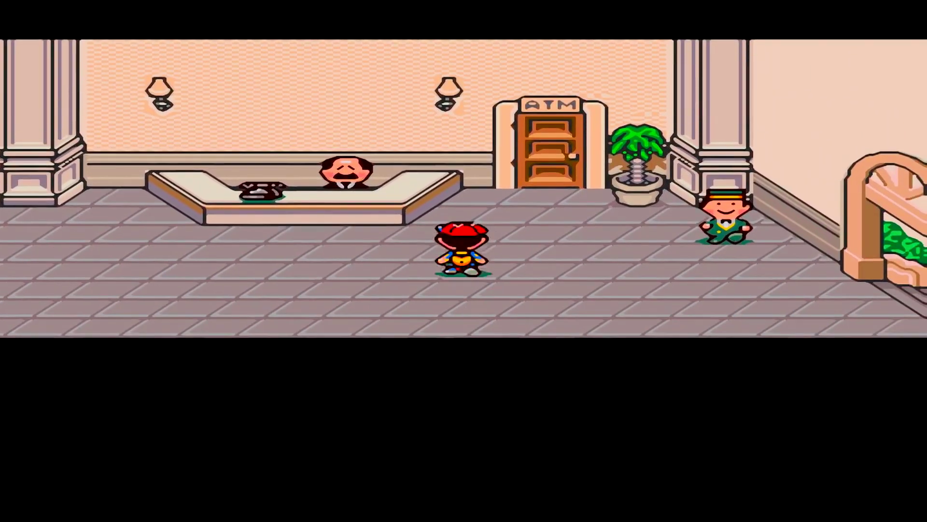
key(Left)
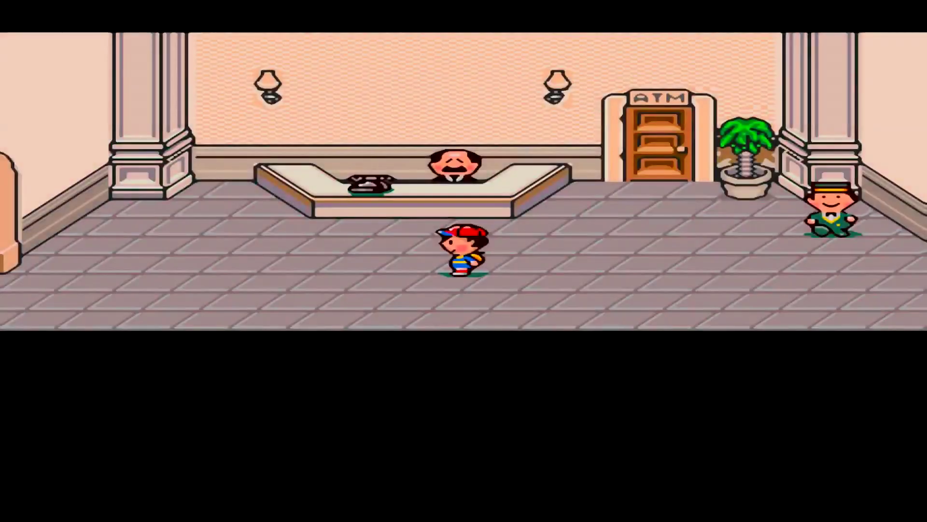
key(Right)
key(Left)
key(Right)
key(Up)
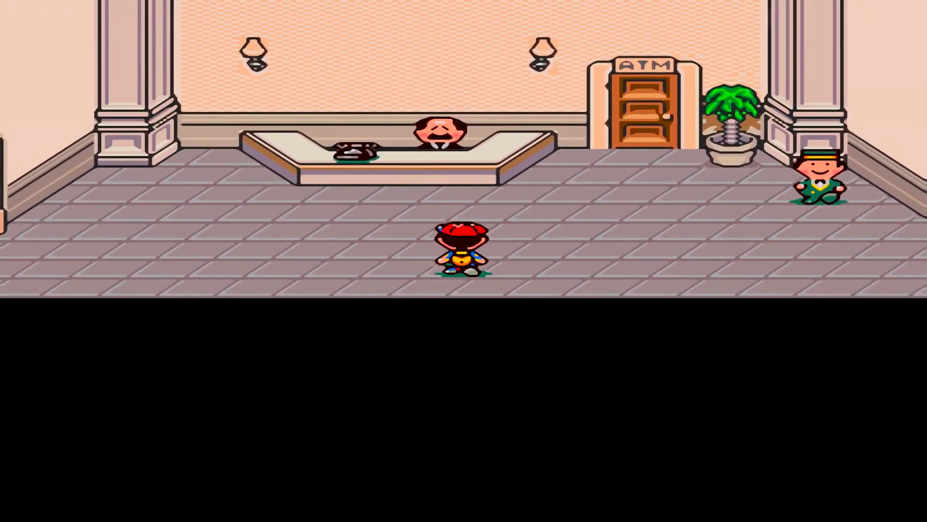
key(Return)
key(Return)
key(Right)
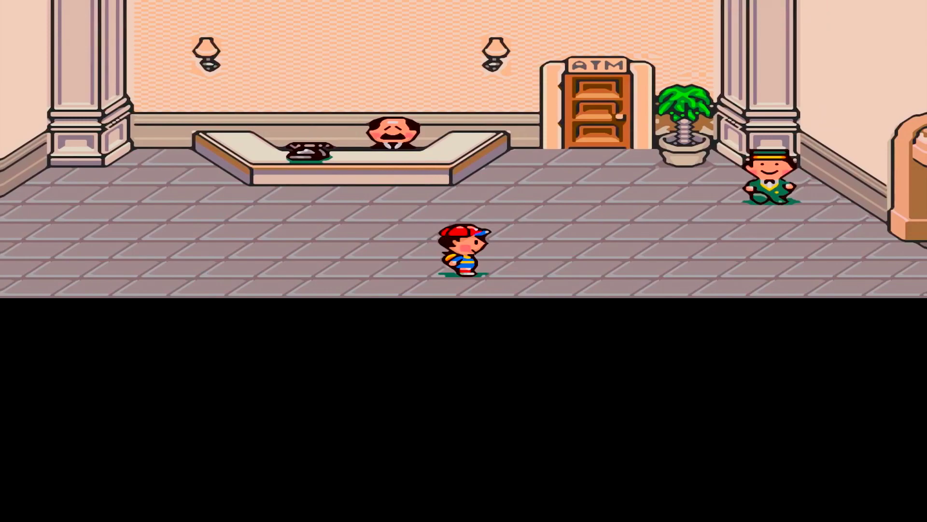
key(Right)
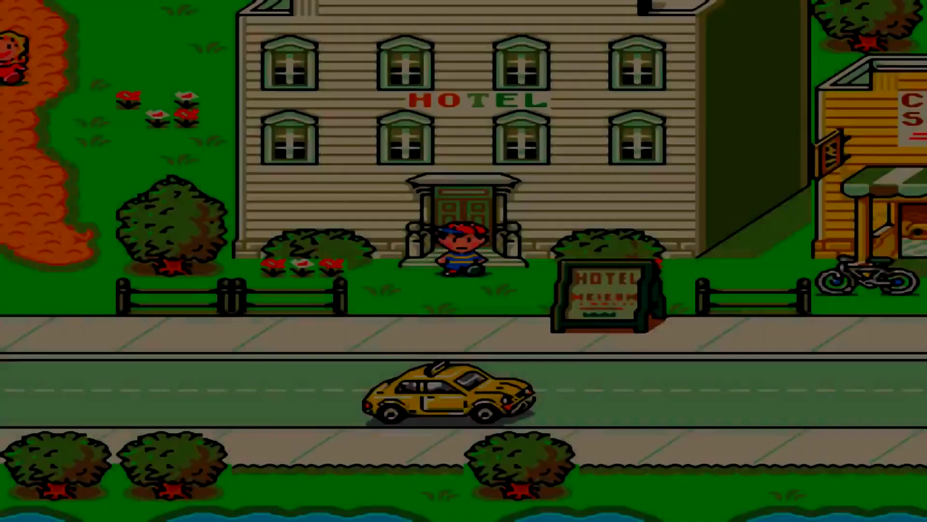
key(Down)
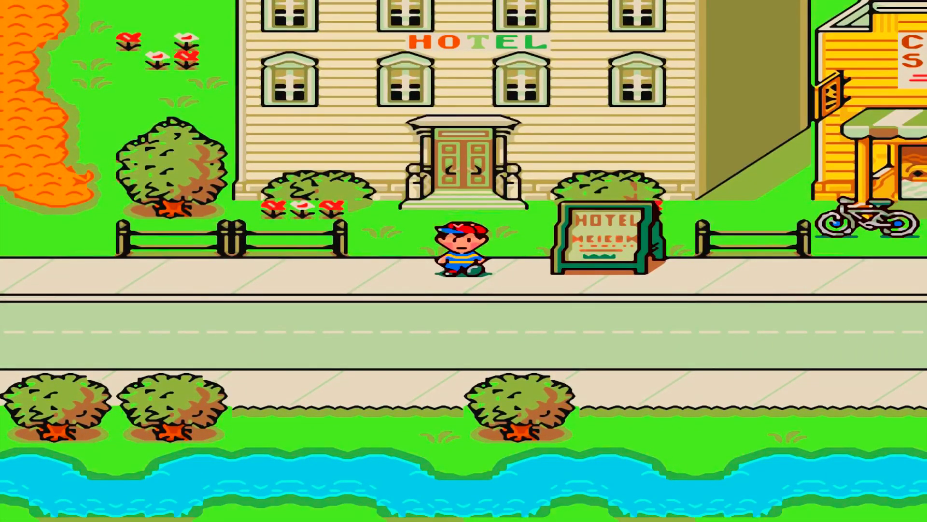
key(Down)
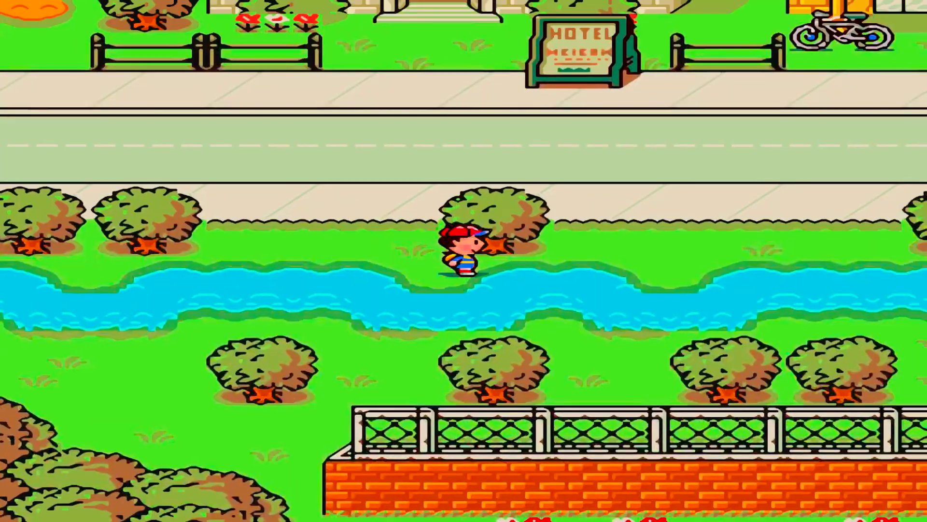
Walk Ness from the riverbank onto the street, east past the large brick building, and up the diagonal road.
key(Up)
key(Right)
key(Up)
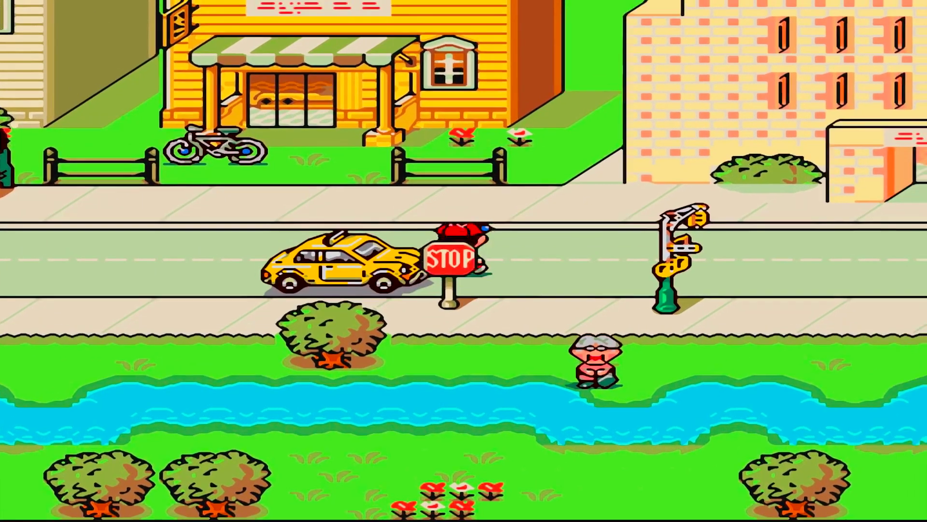
key(Right)
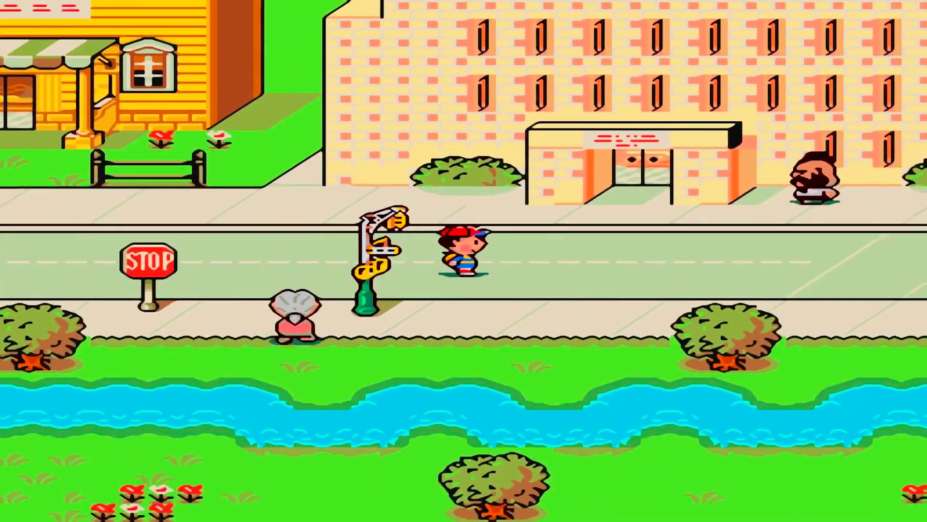
key(Down)
key(Up)
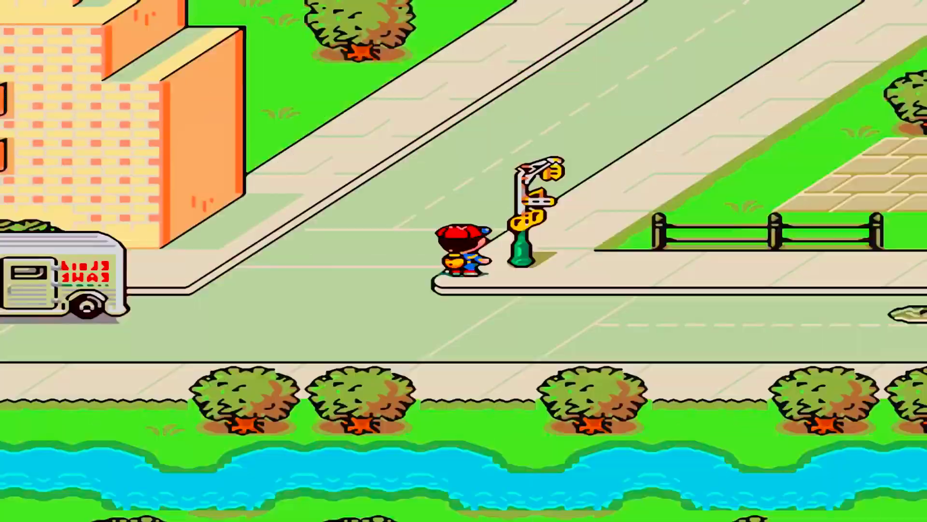
key(Right)
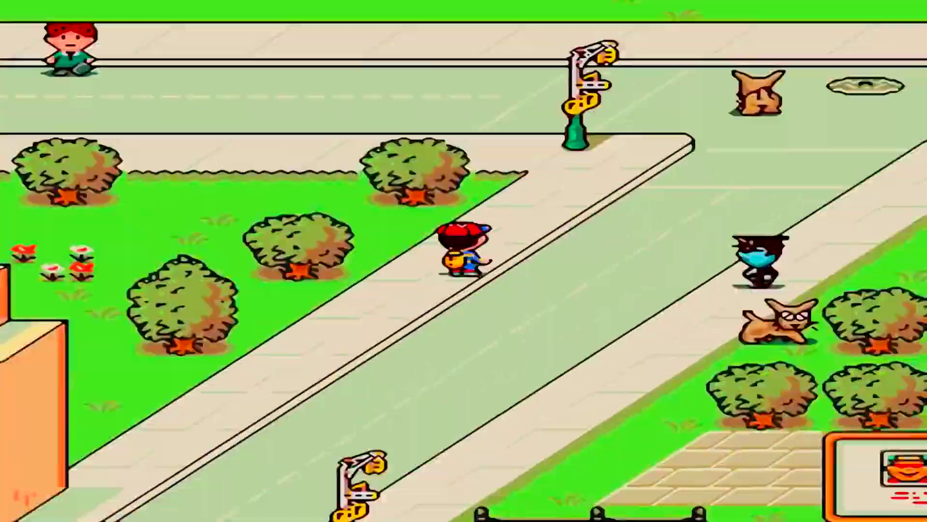
Walk Ness back down the diagonal road to the riverside street near the brick building's corner.
key(Down+Left)
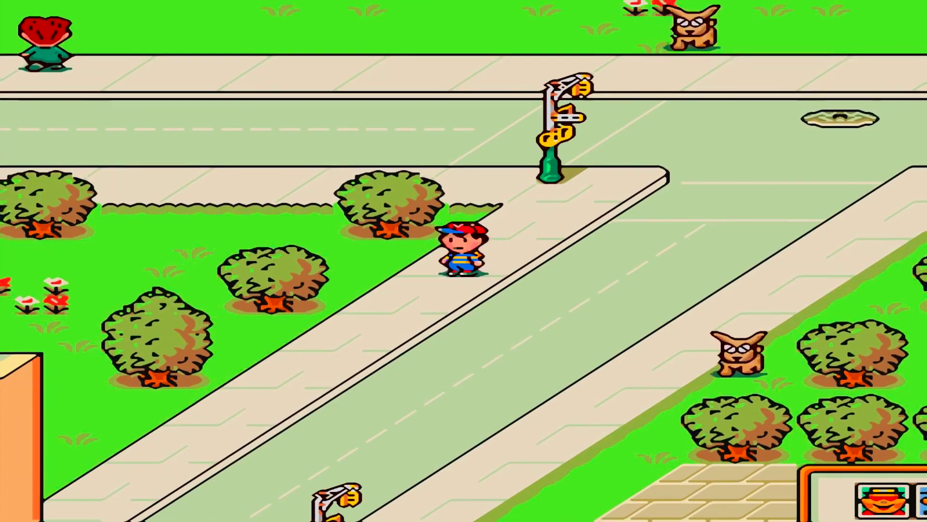
key(Down+Left)
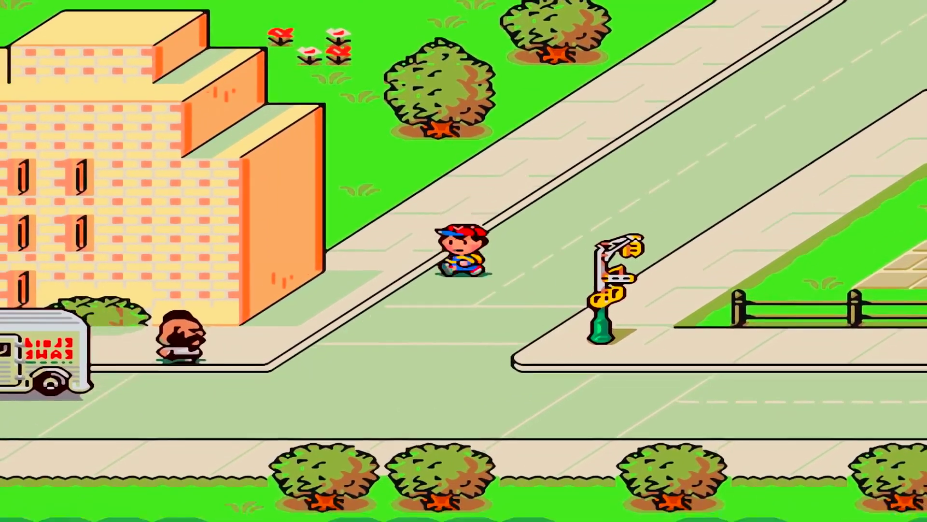
key(Down)
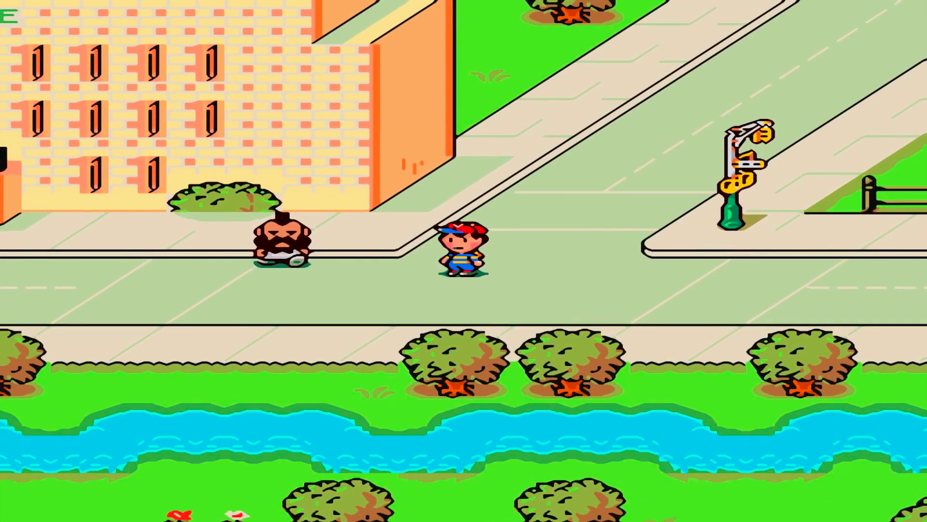
key(Down+Left)
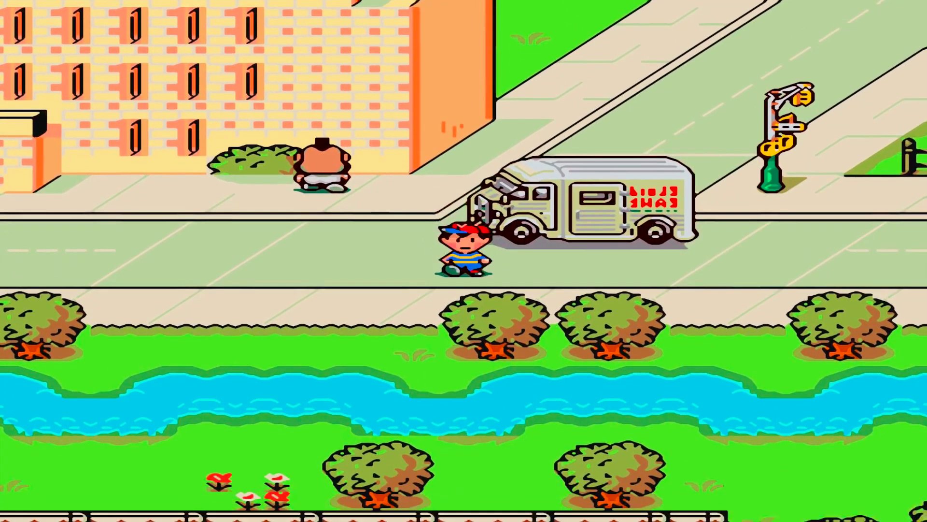
Walk Ness west along the riverside sidewalk, past the brick building's entrance, to the spot between the traffic light and the stop sign.
key(Down)
key(Left)
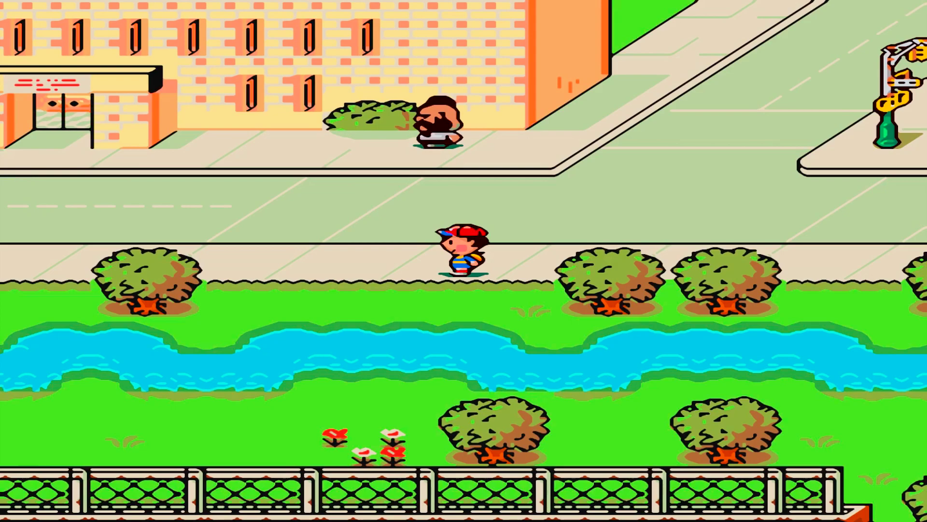
key(Left)
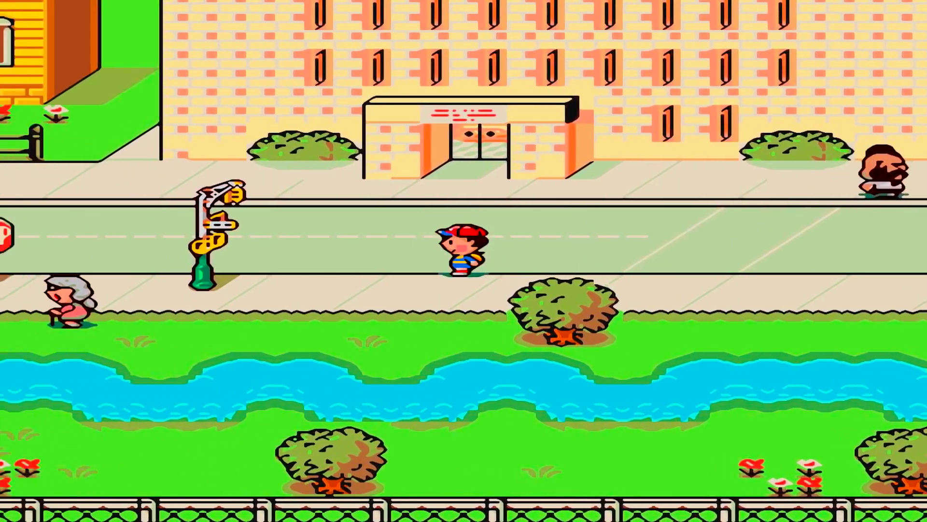
key(Down)
key(Left)
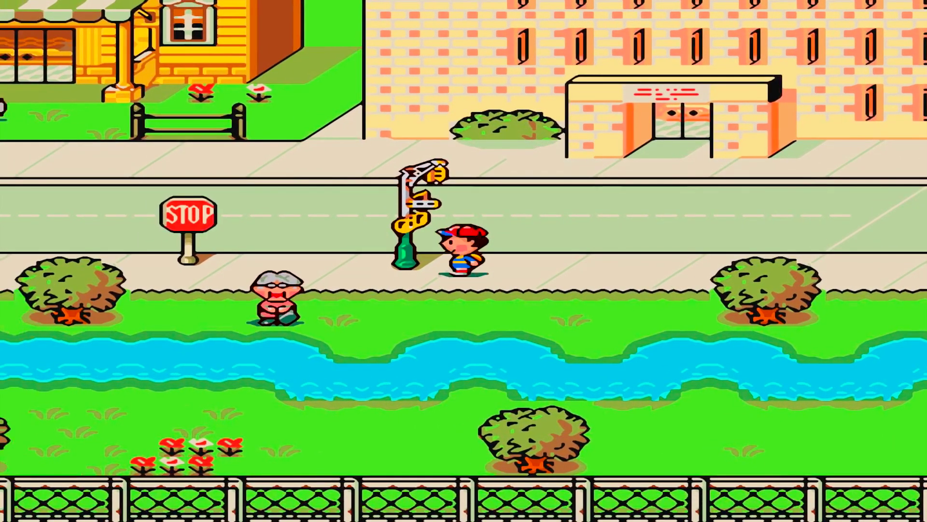
key(Left)
key(x)
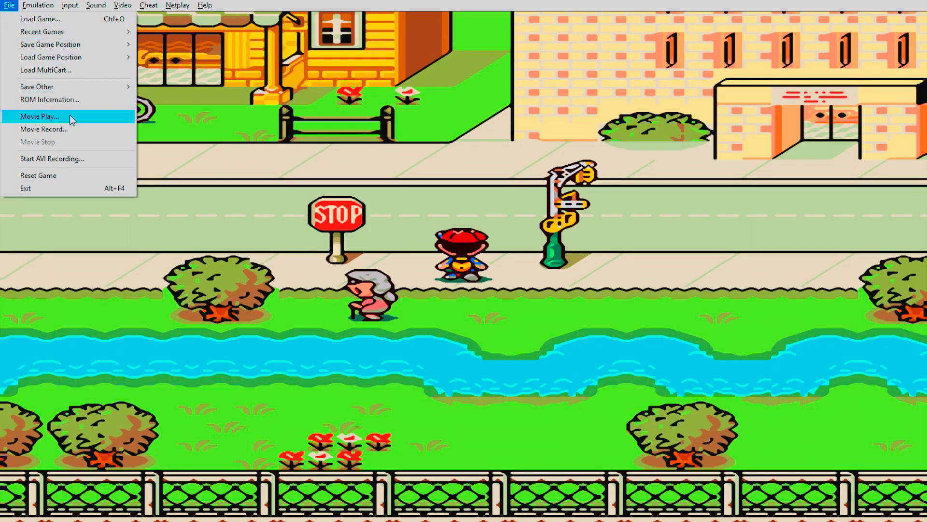
Review the emulation and input options, examine the Joypad #1 button mapping, and close the input configuration.
mouse_move(39, 6)
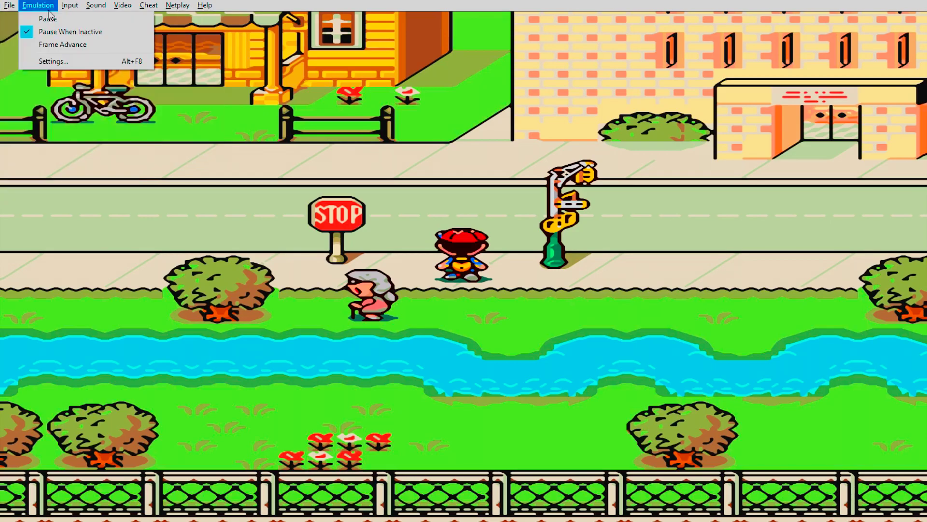
mouse_move(72, 7)
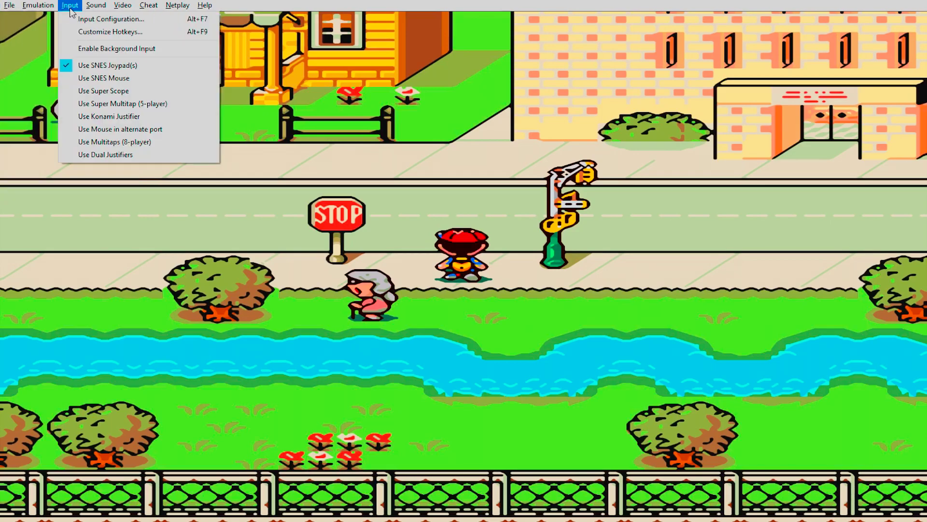
click(133, 22)
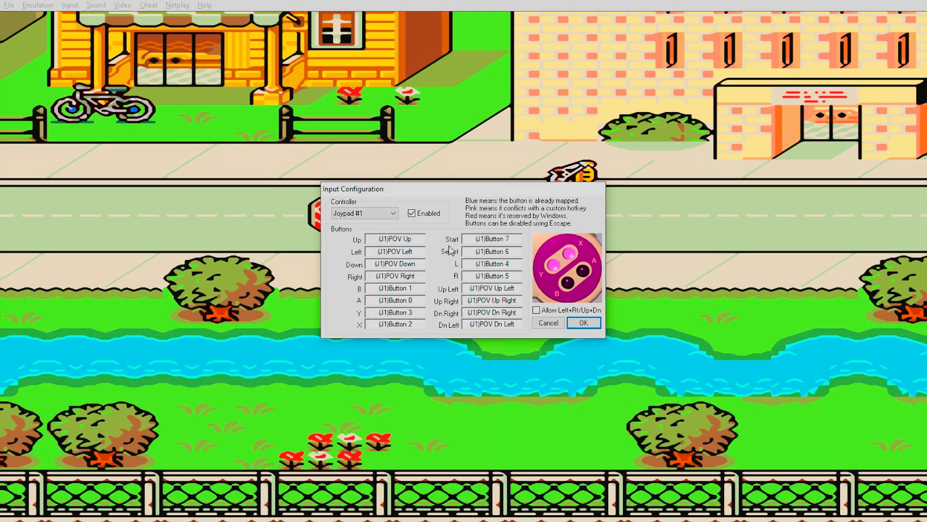
click(583, 323)
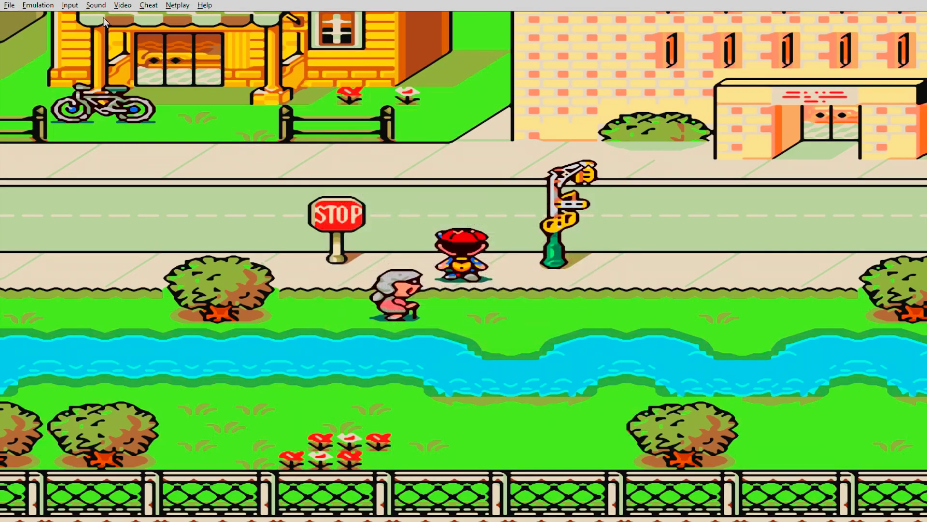
Review page 1 of the hotkey configuration, including the save and load slots, and close it without making changes.
click(96, 5)
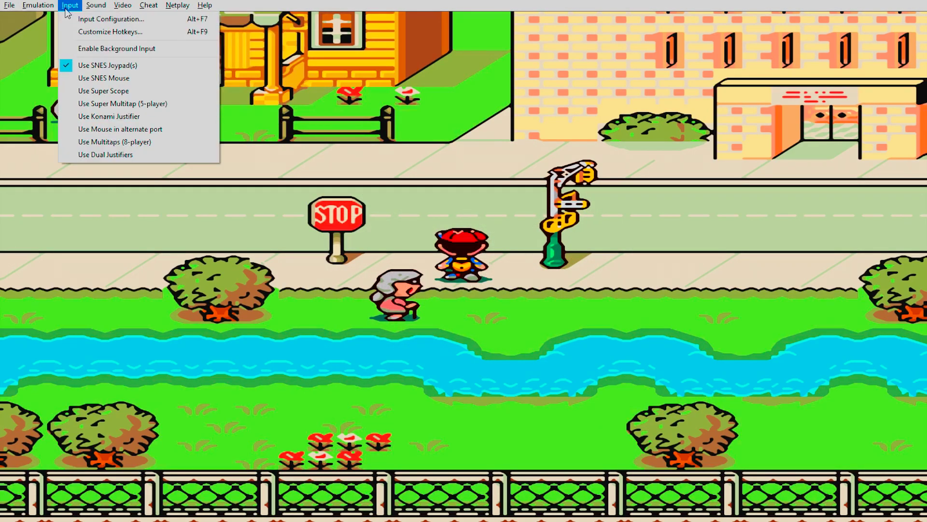
click(92, 32)
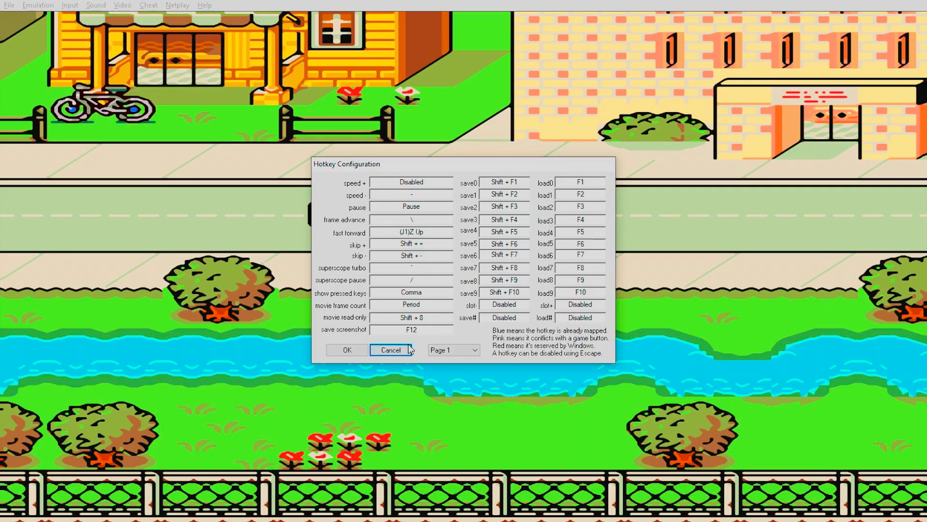
click(391, 349)
Look through the available sound, video, cheat and netplay options without changing any of them.
click(107, 5)
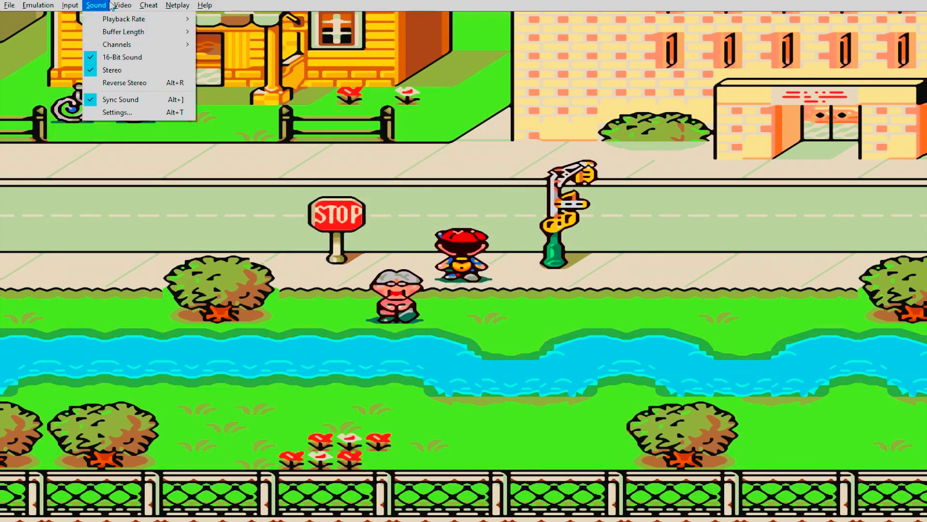
mouse_move(119, 5)
mouse_move(211, 49)
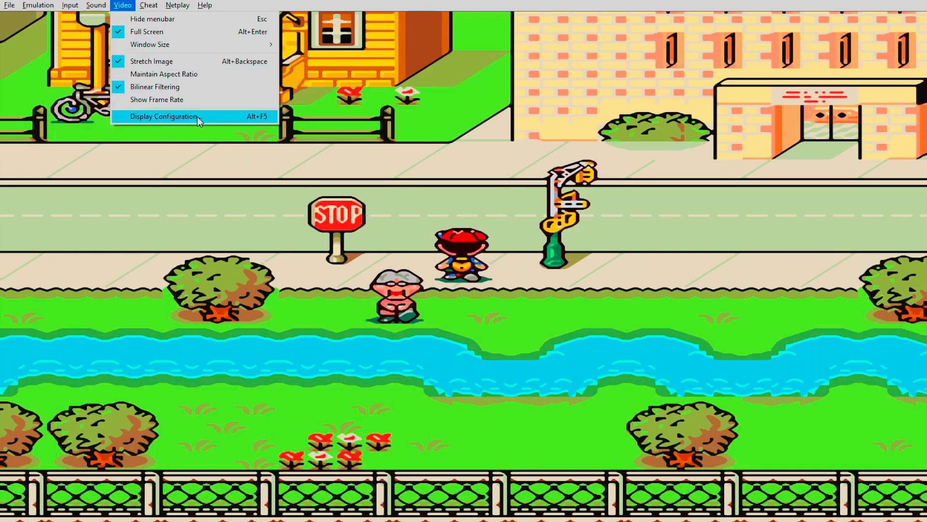
mouse_move(151, 11)
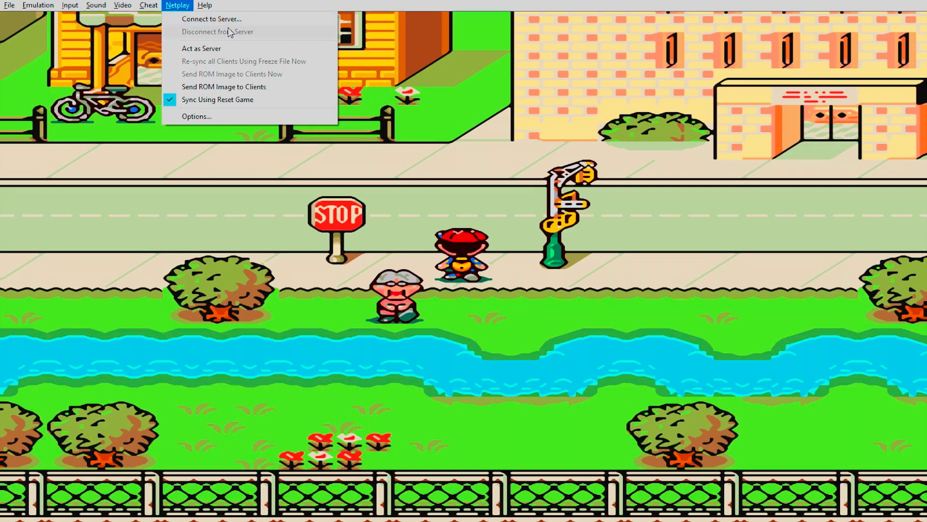
Reset the running EarthBound game.
mouse_move(13, 10)
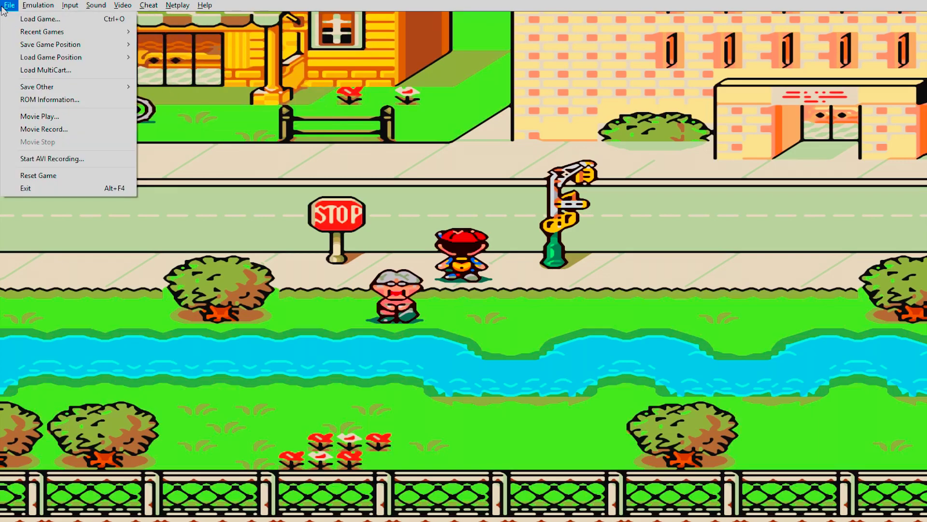
click(56, 174)
click(10, 6)
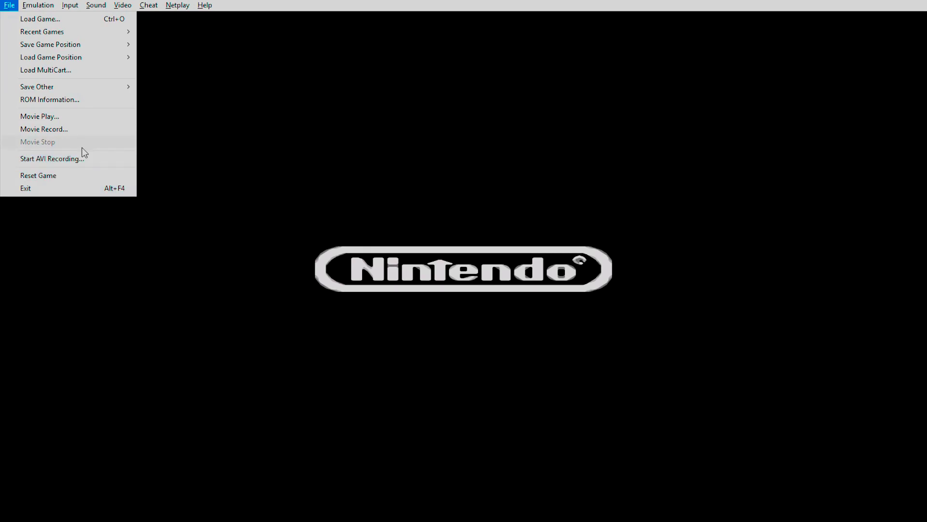
Switch to the Chrome browser, go back to the Snes9x downloads page, and review the list of download mirrors.
key(Escape)
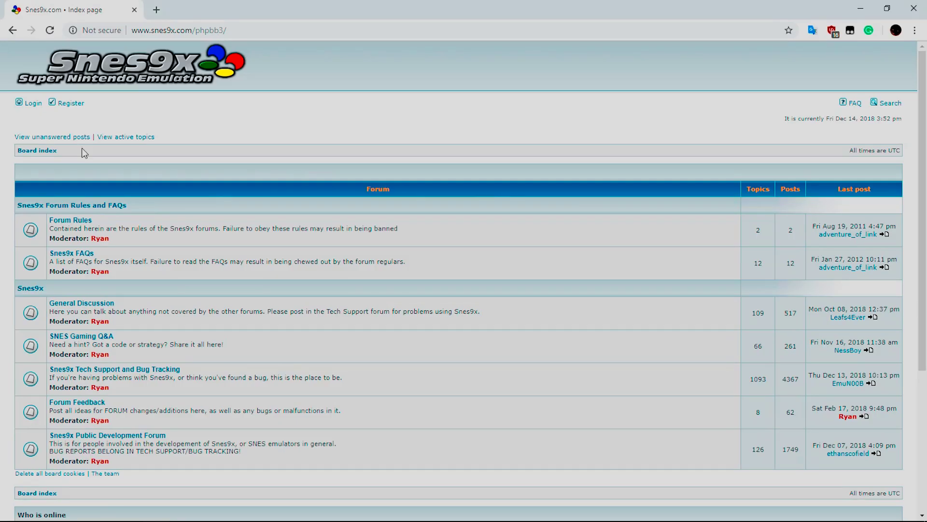
click(13, 30)
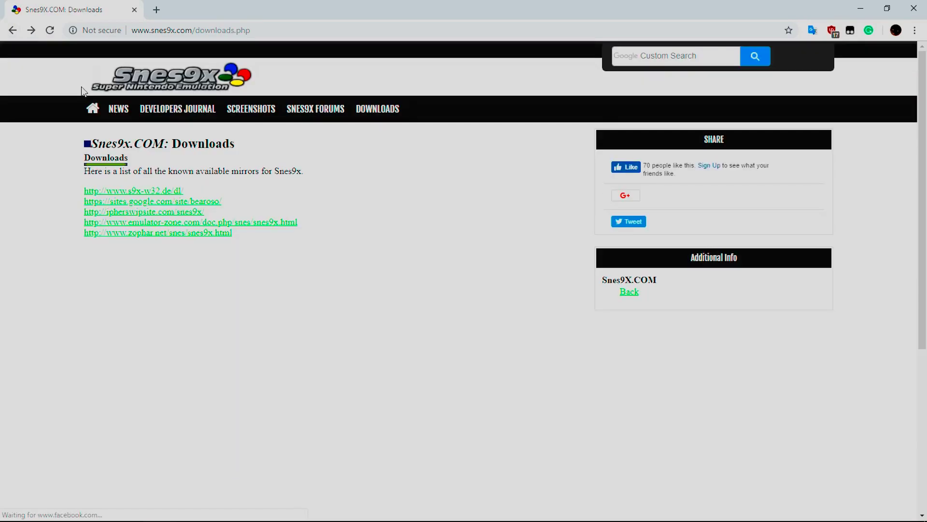
scroll(1, 197, down, 5)
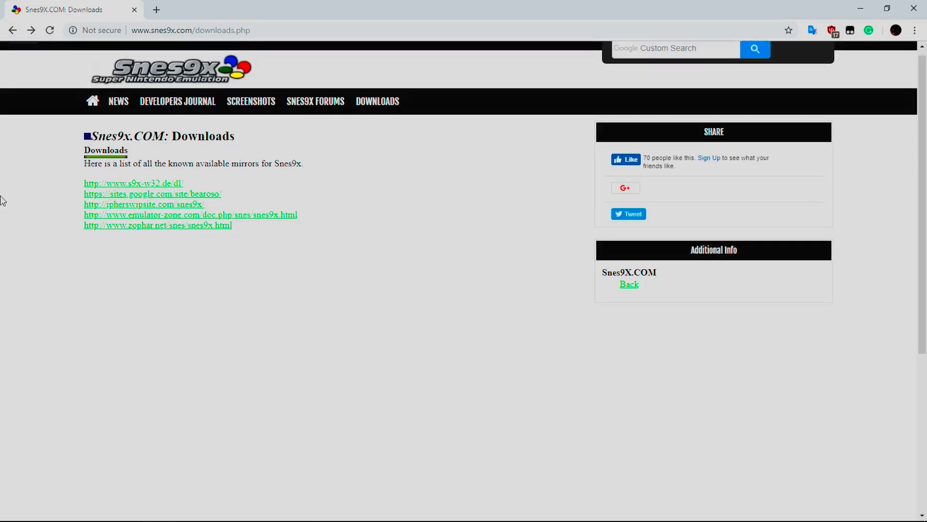
scroll(2, 197, up, 5)
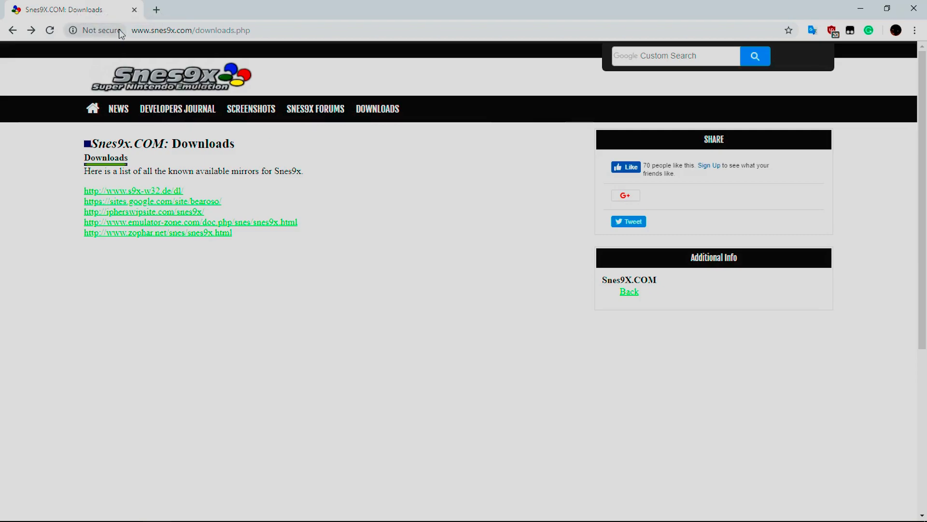
Switch back to the Snes9x emulator and bring up its file commands.
key(alt+Tab)
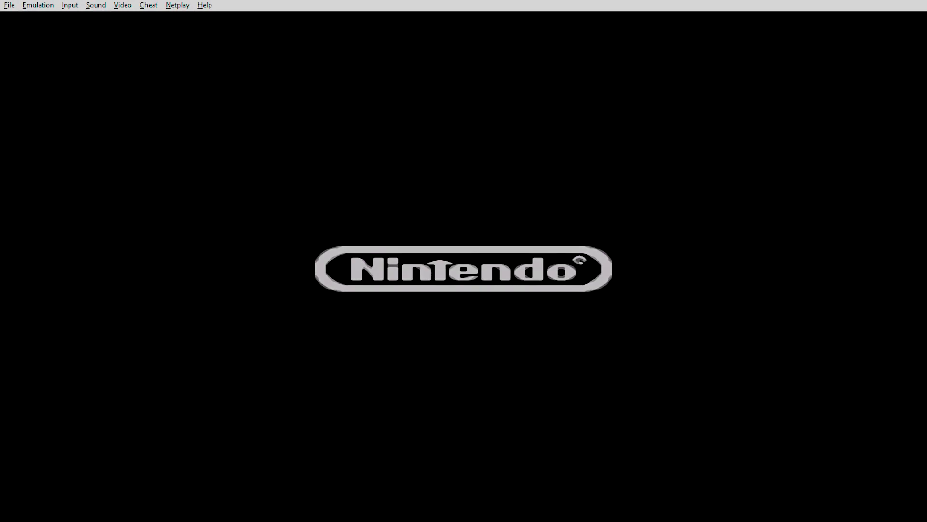
click(2, 9)
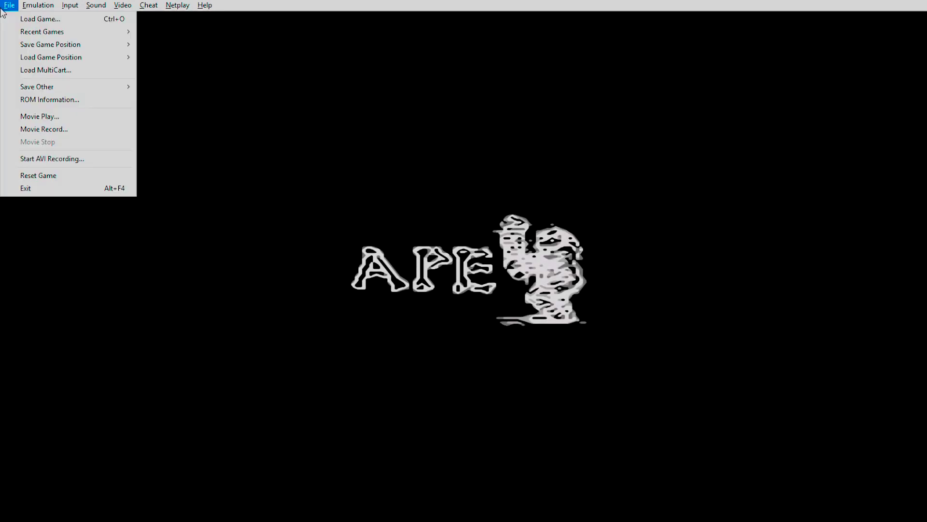